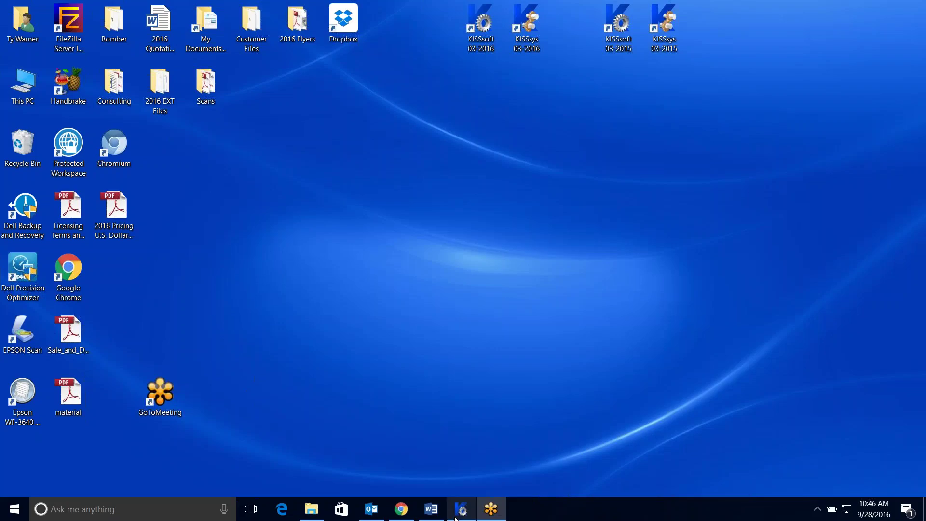
# Step: Load the CylGearPair 1 (spur gear) example and select the Gear 2 accuracy grade value
pyautogui.click(461, 509)
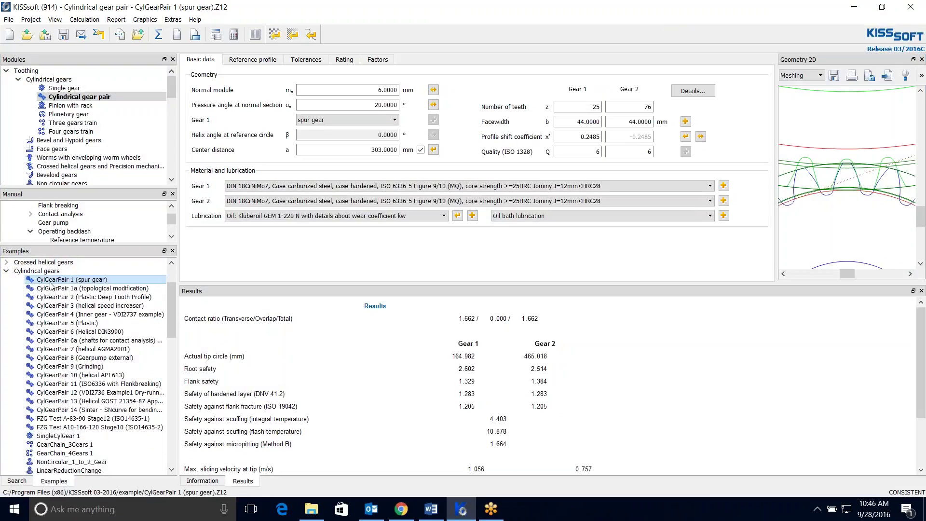
pyautogui.doubleClick(53, 280)
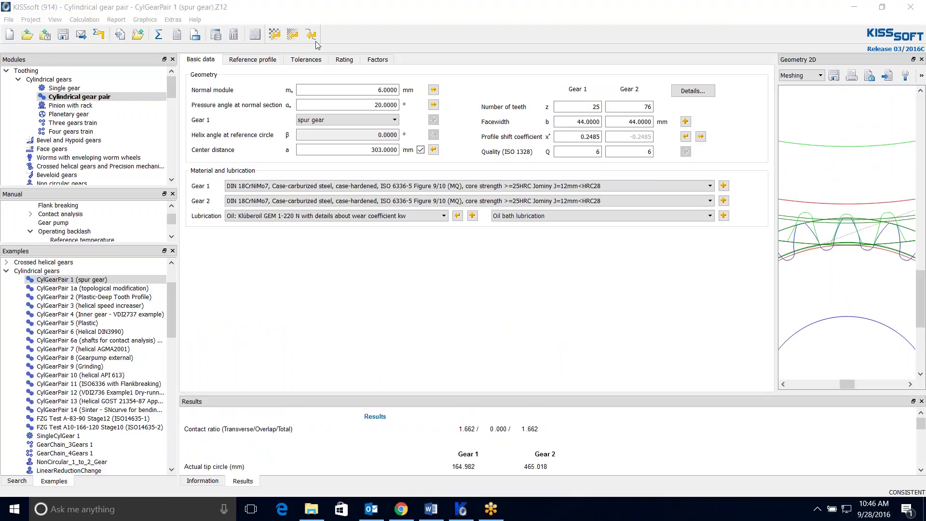
pyautogui.click(207, 246)
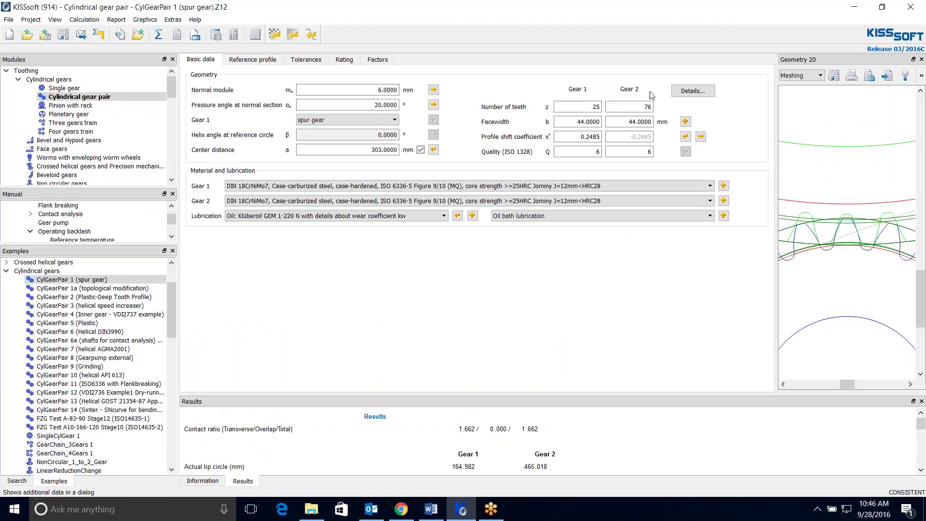
pyautogui.click(579, 122)
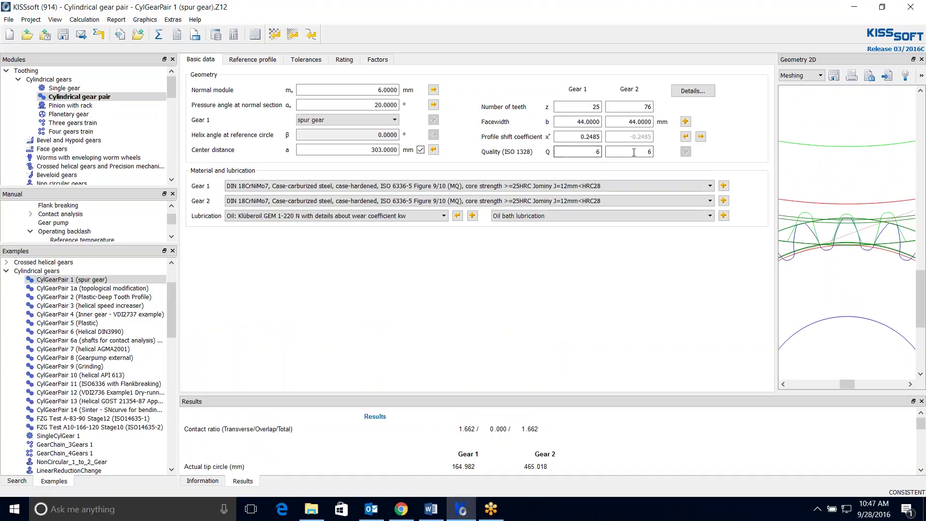
pyautogui.doubleClick(651, 152)
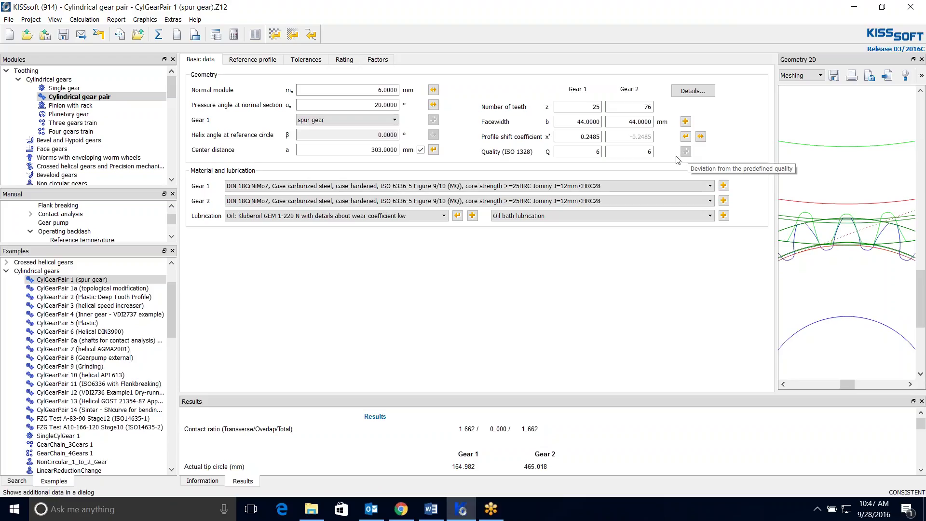
# Step: Turn on Varying qualities under General in the module-specific settings and apply it
pyautogui.click(196, 34)
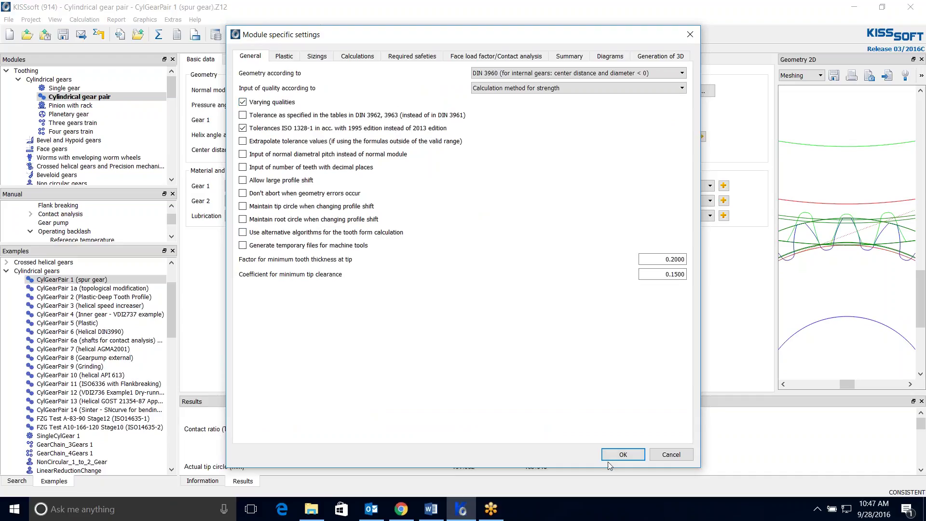
pyautogui.click(626, 454)
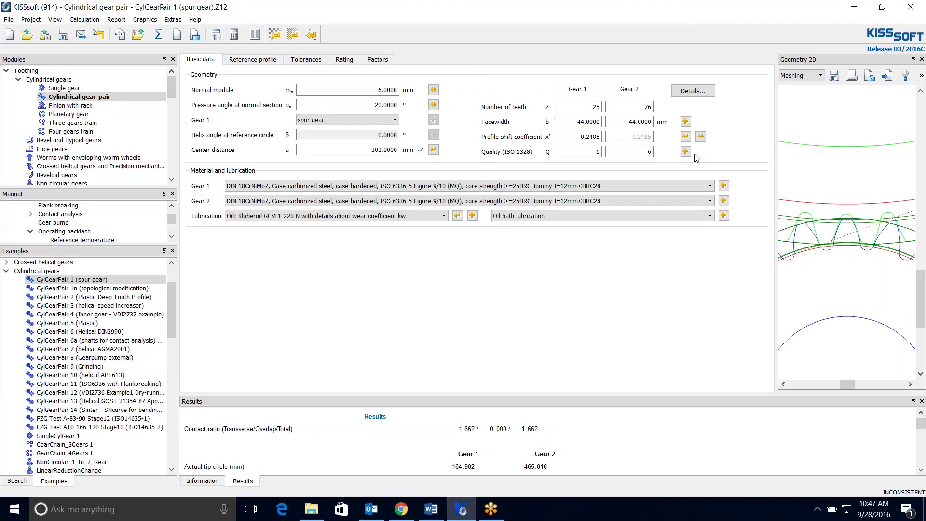
# Step: Recalculate the spur gear pair and produce its Z012.rtf report in KISSedit
pyautogui.click(635, 152)
pyautogui.click(178, 36)
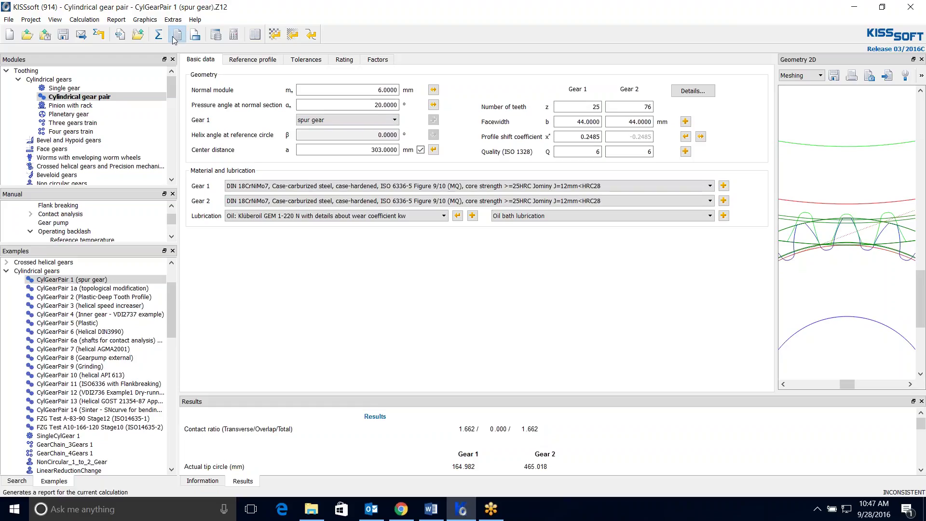
pyautogui.click(503, 269)
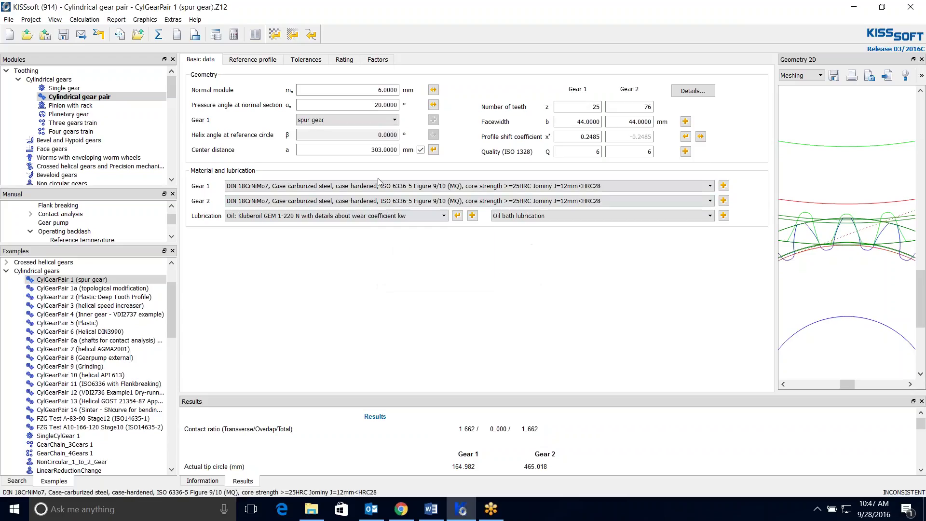
pyautogui.click(155, 35)
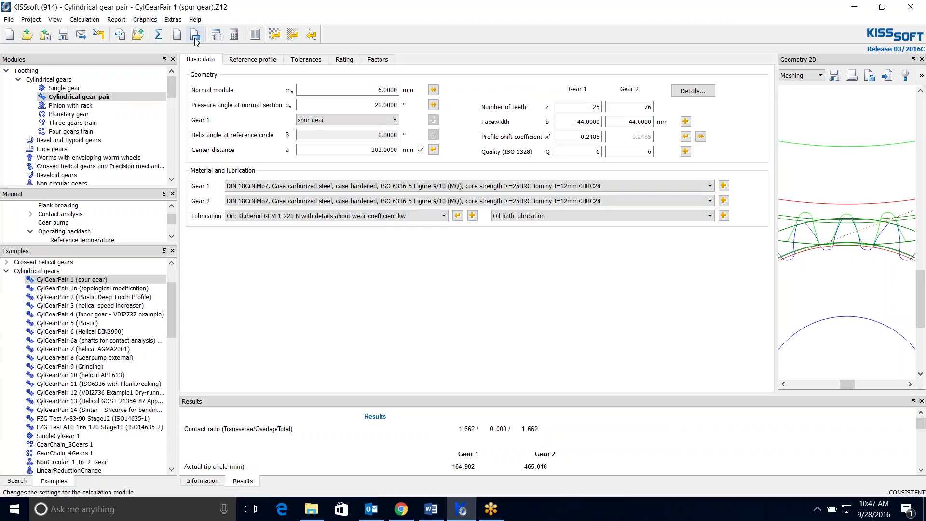
pyautogui.click(178, 35)
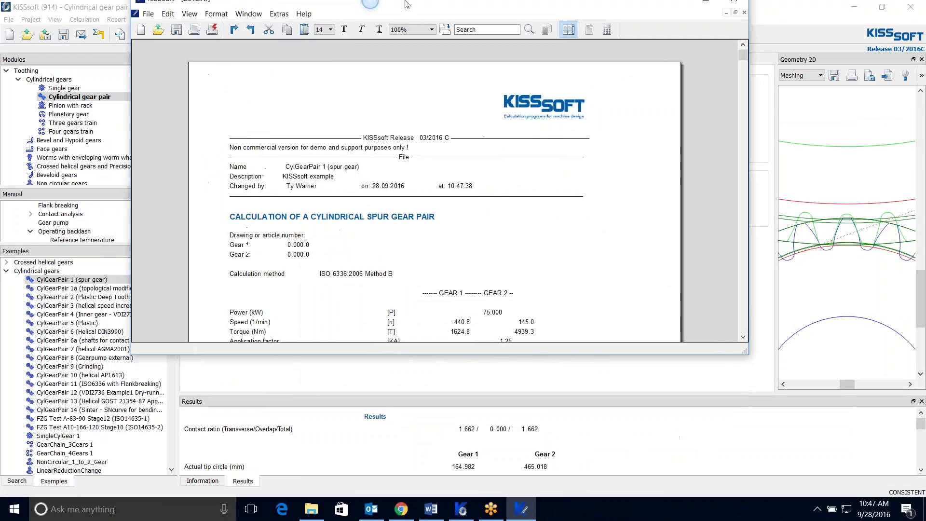
# Step: Maximize the Z012.rtf report and review section 7 Gear Accuracy, all deviations at grade 6
pyautogui.doubleClick(405, 4)
pyautogui.scroll(-8, 429, 282)
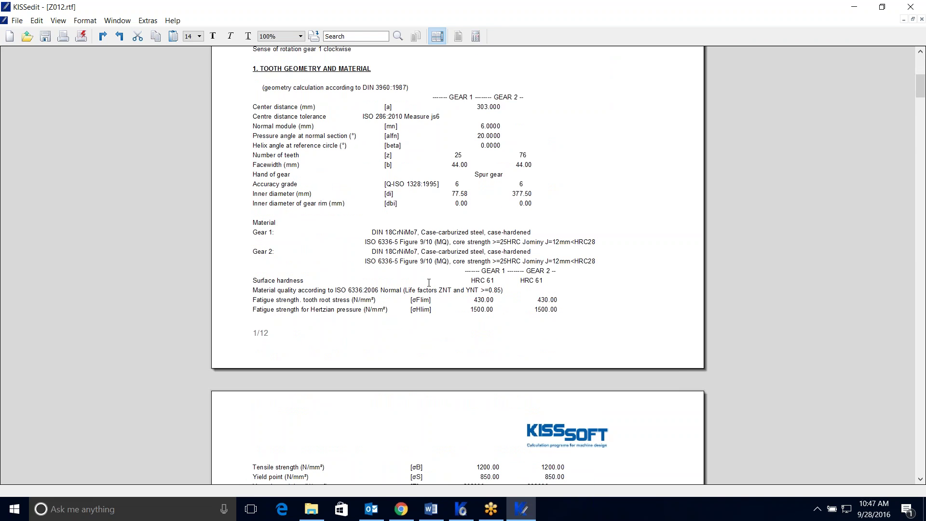
pyautogui.scroll(-5, 429, 282)
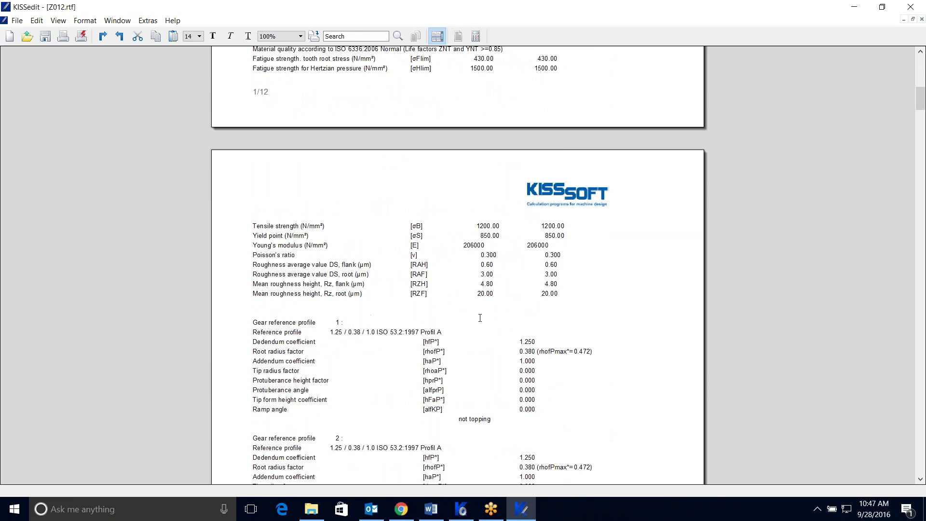
pyautogui.scroll(-10, 480, 318)
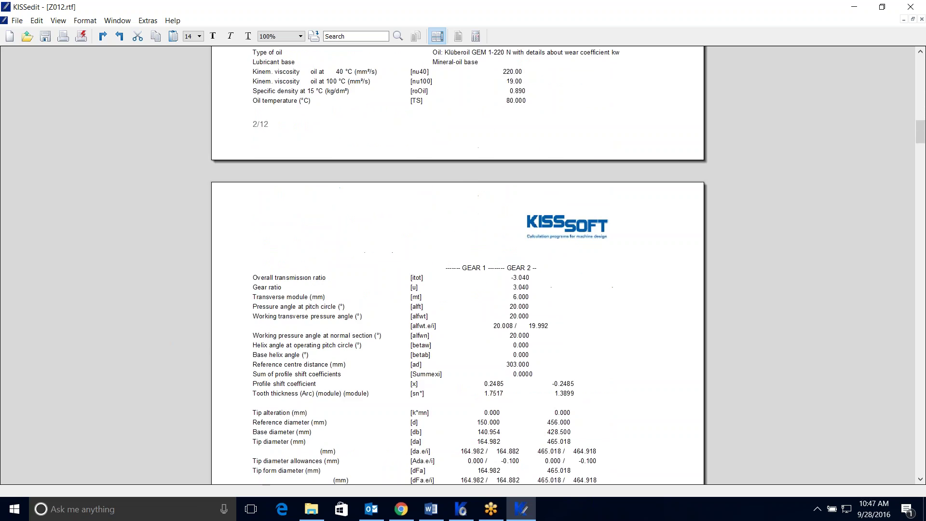
pyautogui.scroll(-3, 458, 265)
pyautogui.scroll(-12, 458, 266)
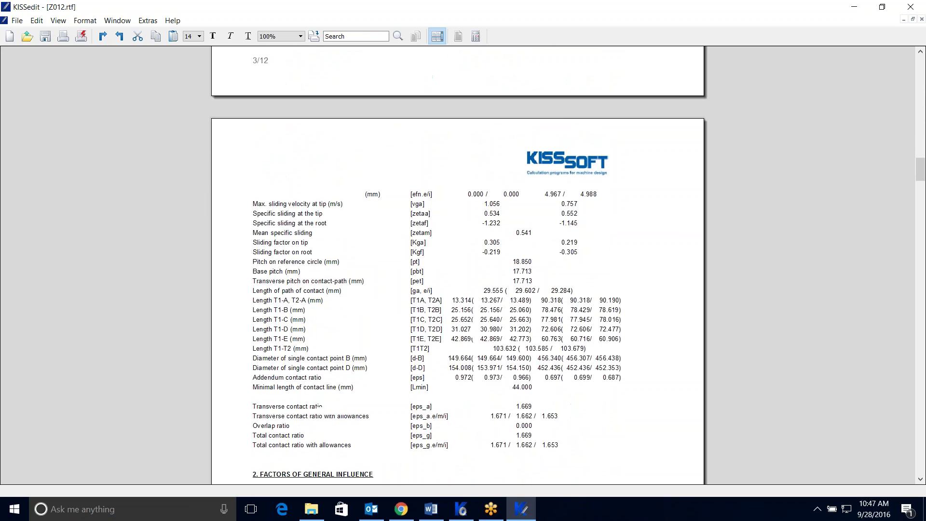
pyautogui.scroll(-6, 458, 266)
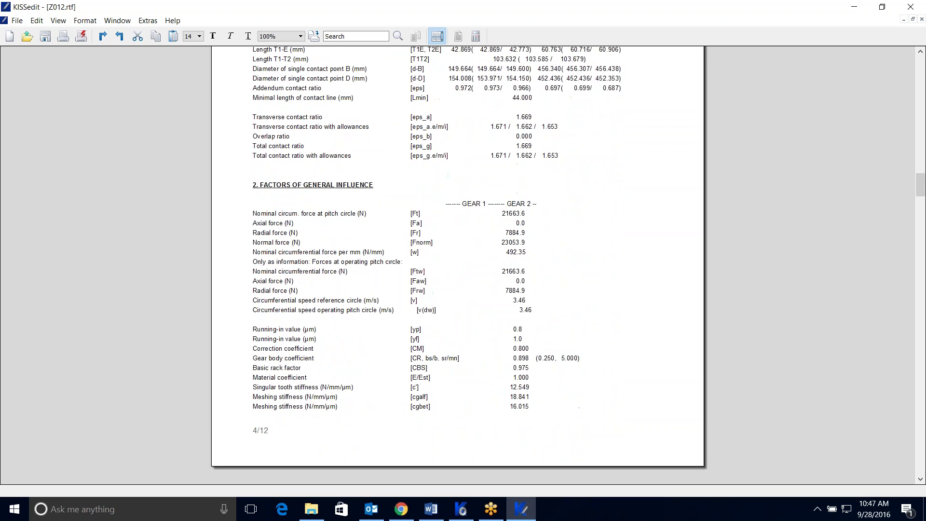
pyautogui.scroll(-15, 458, 266)
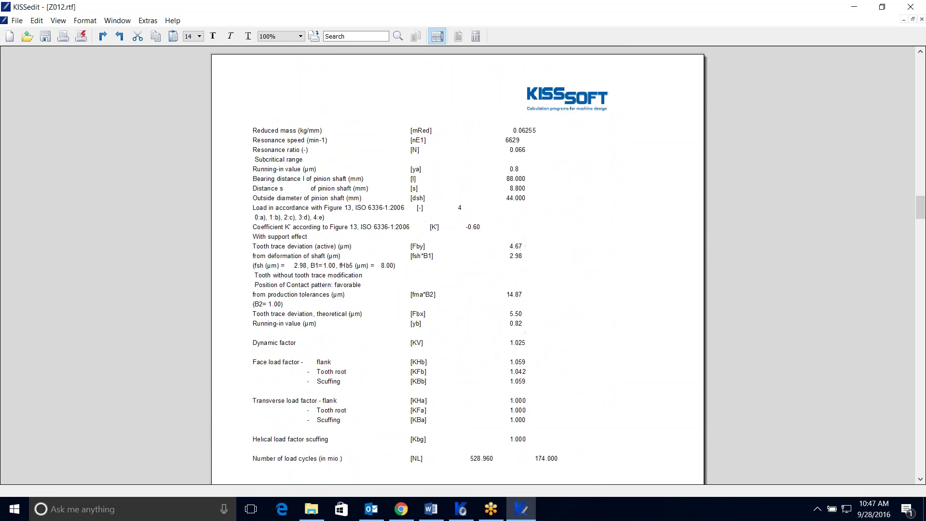
pyautogui.scroll(-1, 458, 265)
pyautogui.scroll(-7, 458, 265)
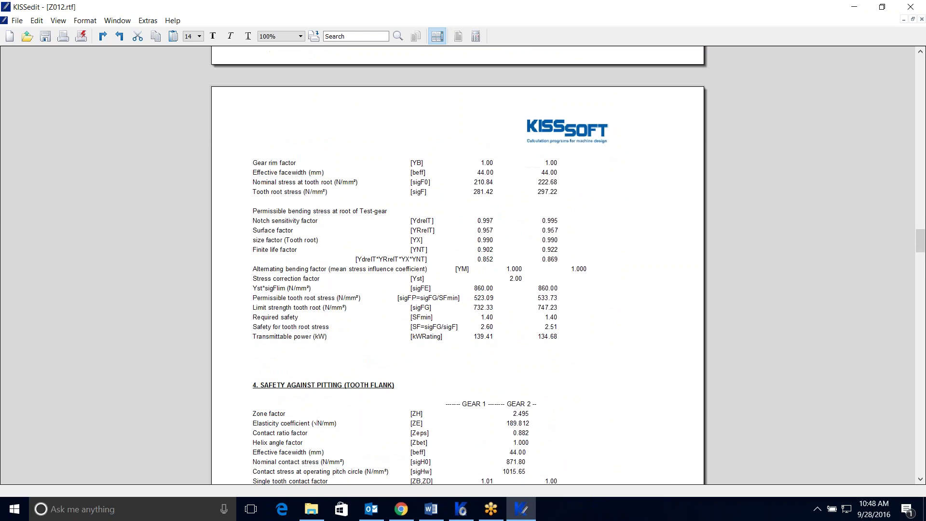
pyautogui.scroll(-13, 458, 266)
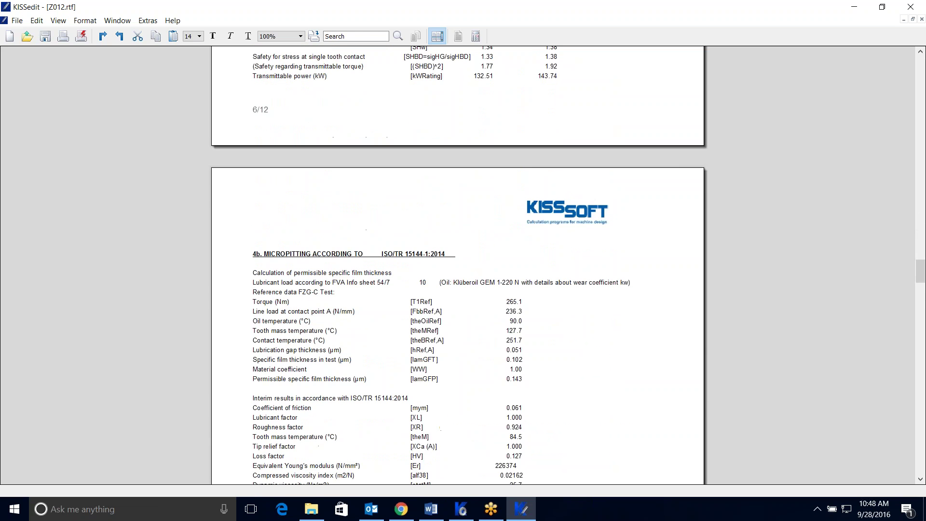
pyautogui.scroll(-14, 458, 265)
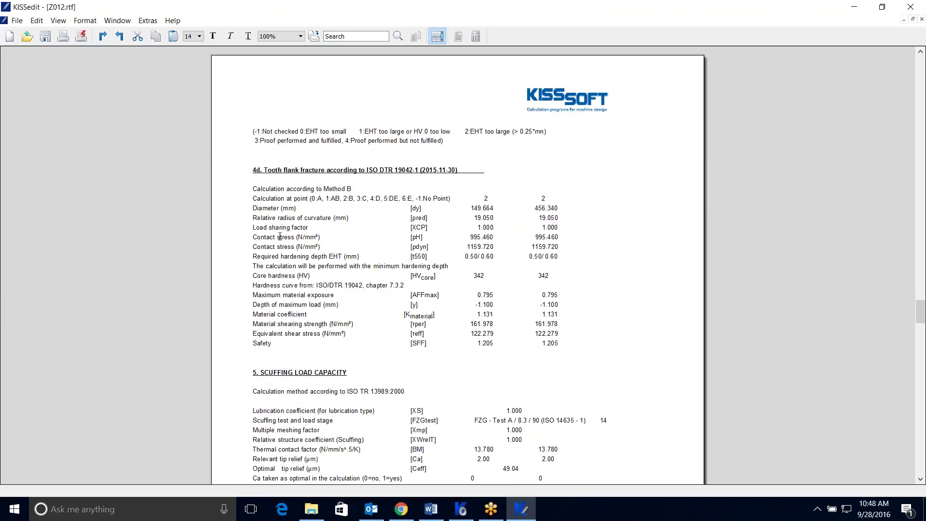
pyautogui.scroll(-14, 279, 236)
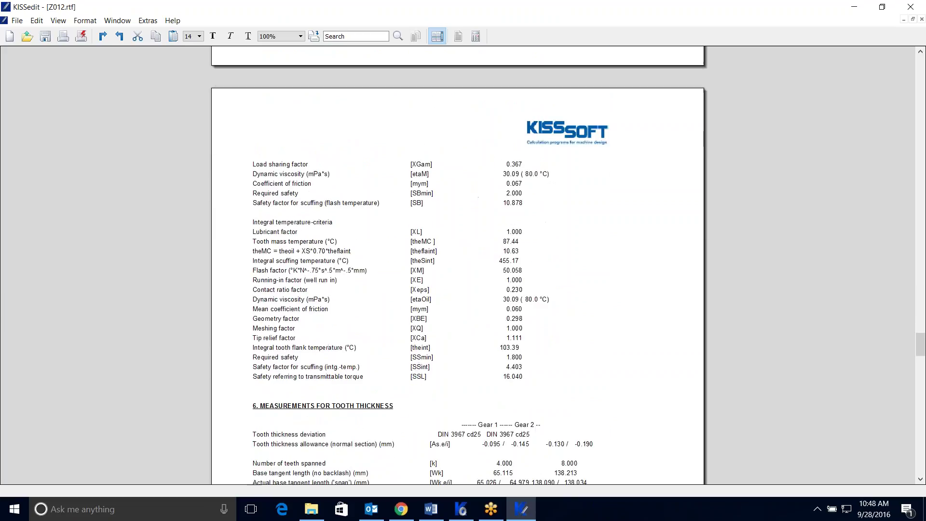
pyautogui.scroll(-4, 458, 266)
pyautogui.scroll(-10, 458, 265)
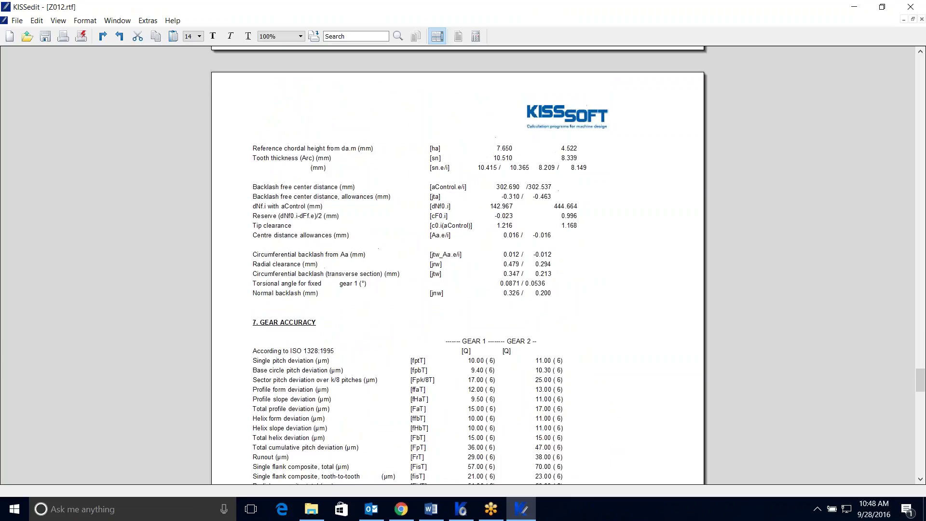
pyautogui.scroll(-3, 458, 266)
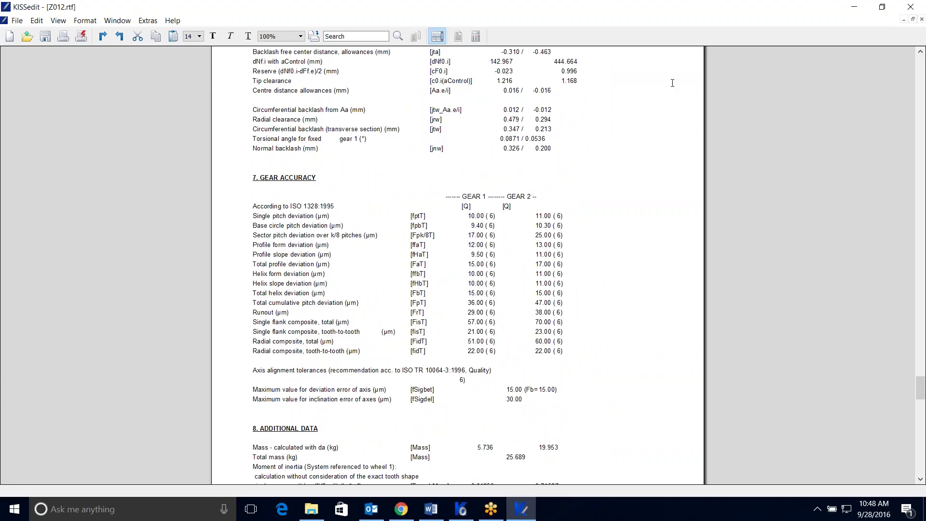
# Step: Switch between the report and KISSsoft, ending on Basic data with Quality 6
pyautogui.click(462, 509)
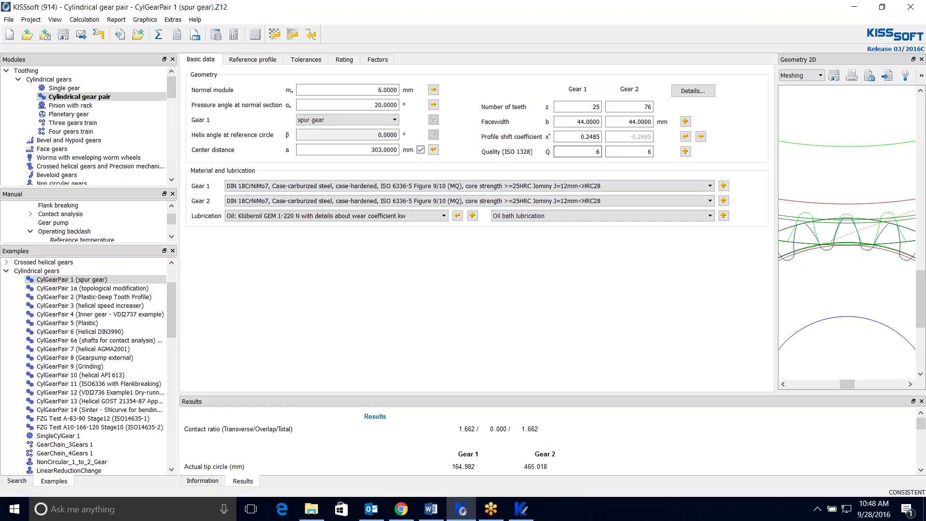
pyautogui.click(521, 509)
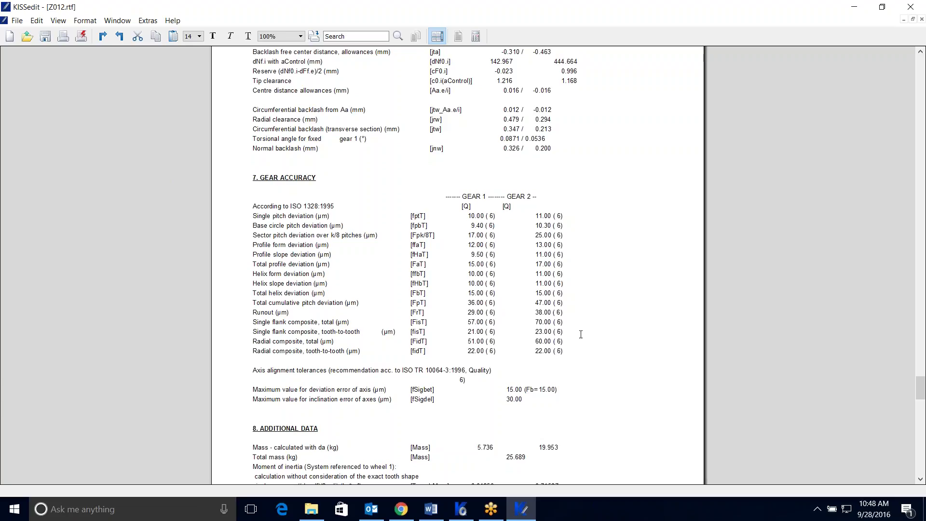
pyautogui.click(462, 509)
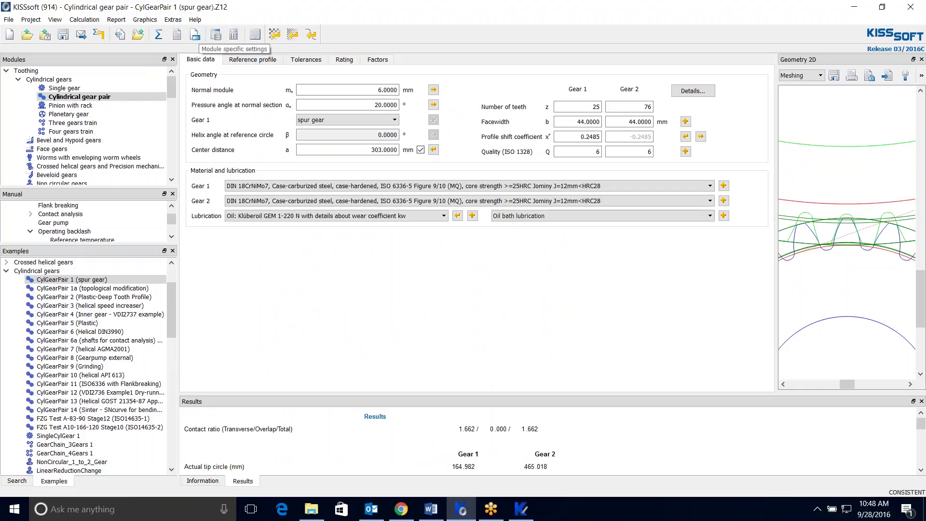
# Step: Enter ISO 1328 deviations: single pitch +2, tangential composite +3, tooth-to-tooth tangential +4
pyautogui.click(686, 152)
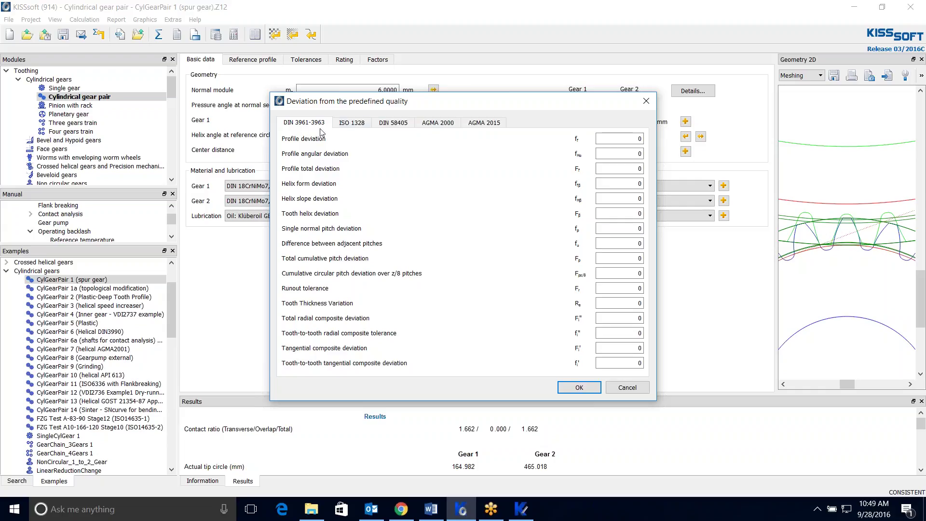
pyautogui.click(356, 124)
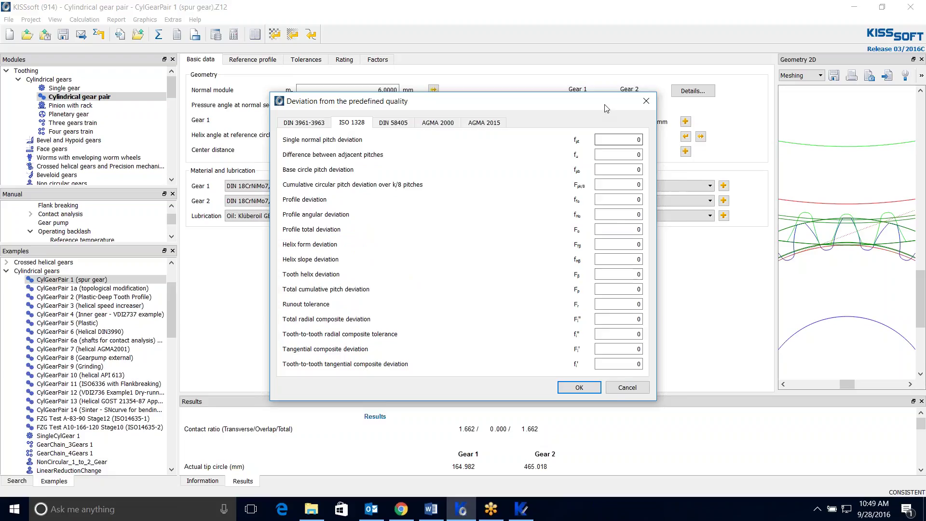
pyautogui.moveTo(608, 106); pyautogui.dragTo(654, 175)
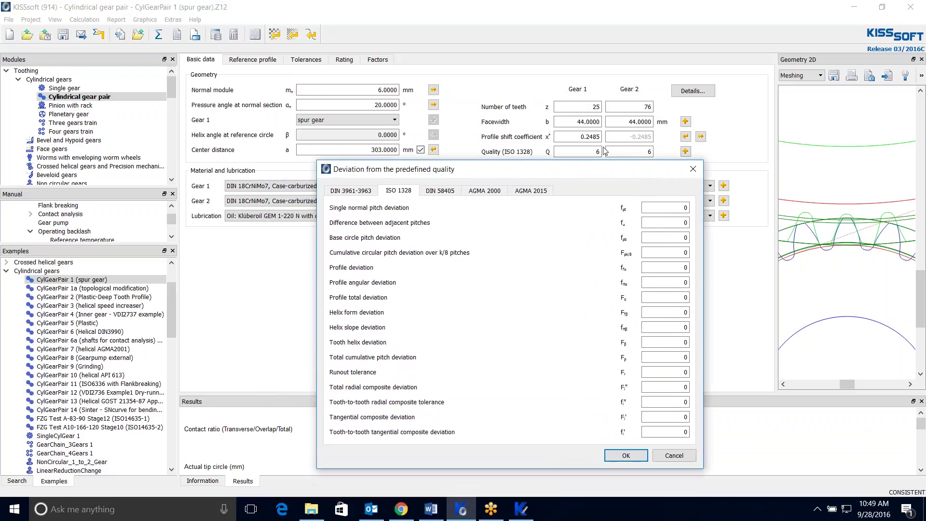
pyautogui.doubleClick(682, 206)
pyautogui.write('4')
pyautogui.doubleClick(683, 416)
pyautogui.write('+3')
pyautogui.doubleClick(675, 432)
pyautogui.write('+4')
pyautogui.click(617, 459)
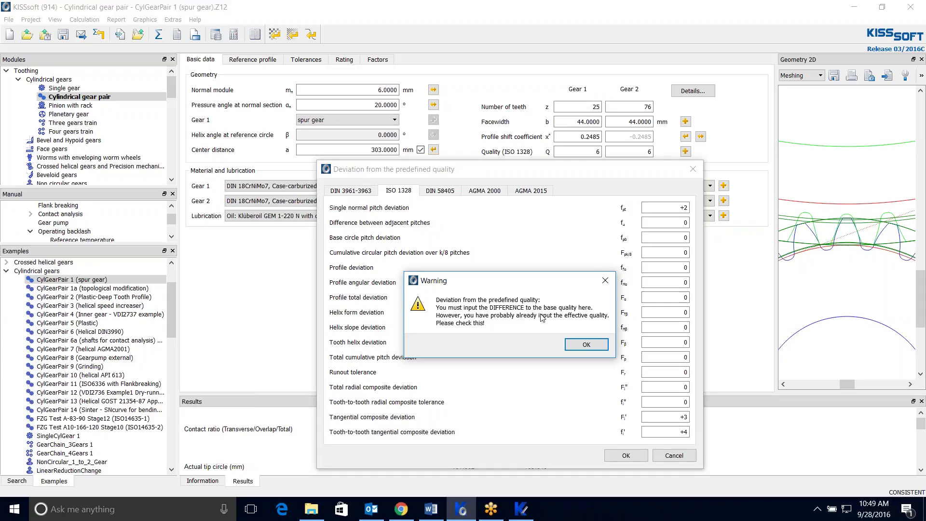
# Step: Accept the warning that the deviations are differences from the base quality
pyautogui.click(582, 346)
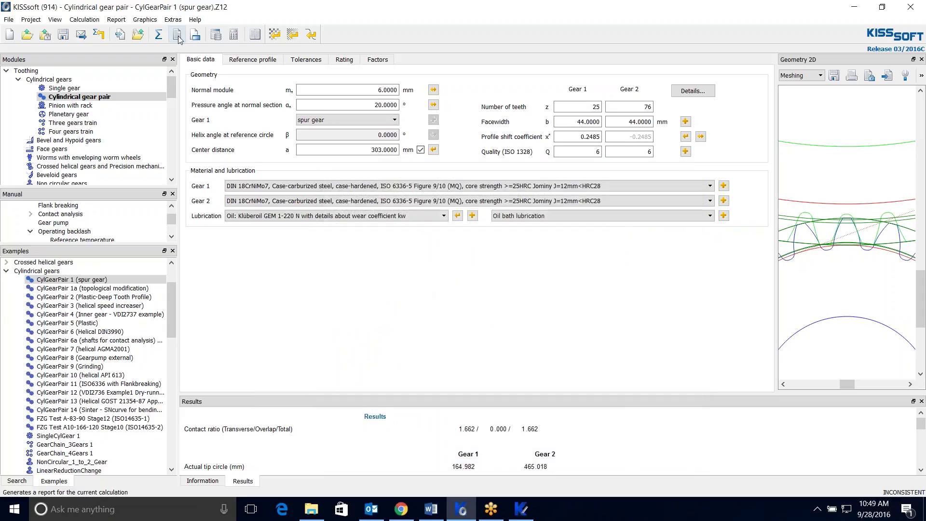
# Step: Recalculate and check the new report: single pitch grade 8, total composite 9, tooth-to-tooth 10
pyautogui.click(163, 37)
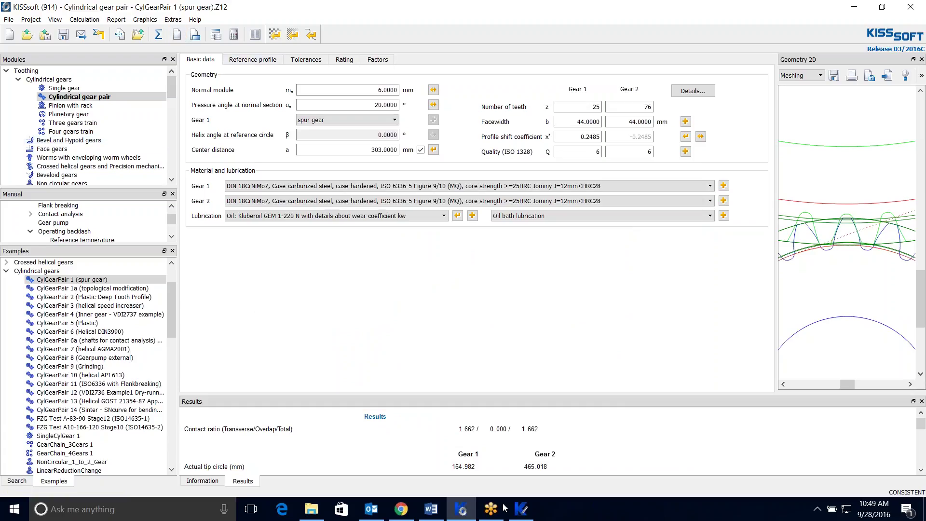
pyautogui.click(521, 509)
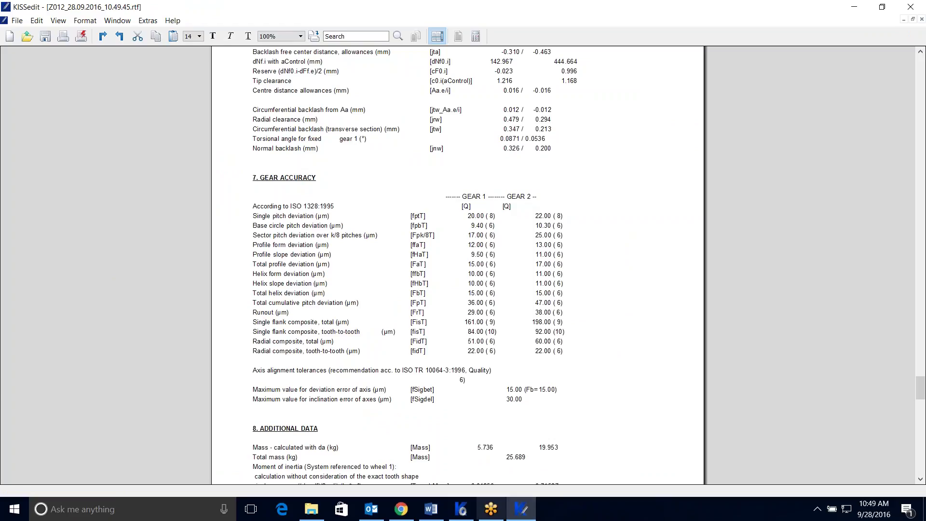
pyautogui.moveTo(469, 517)
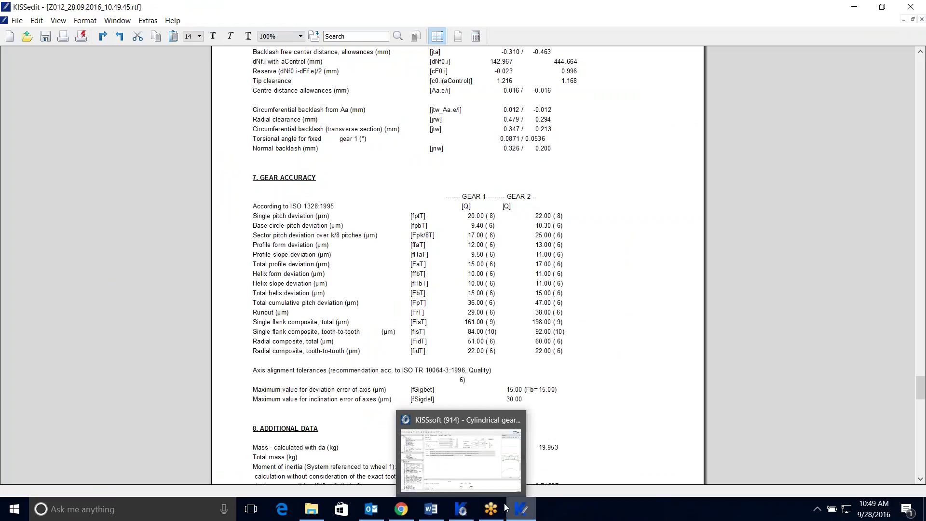
pyautogui.click(470, 517)
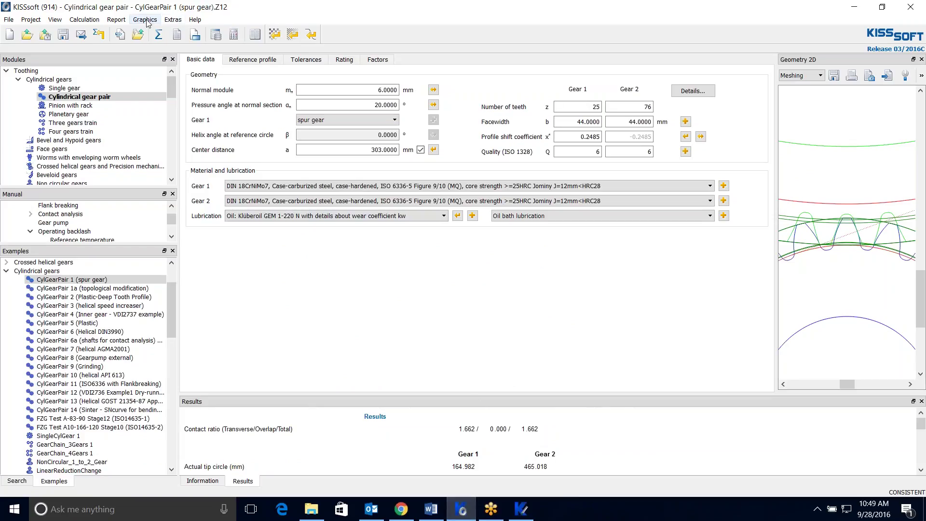
pyautogui.click(171, 22)
pyautogui.click(176, 130)
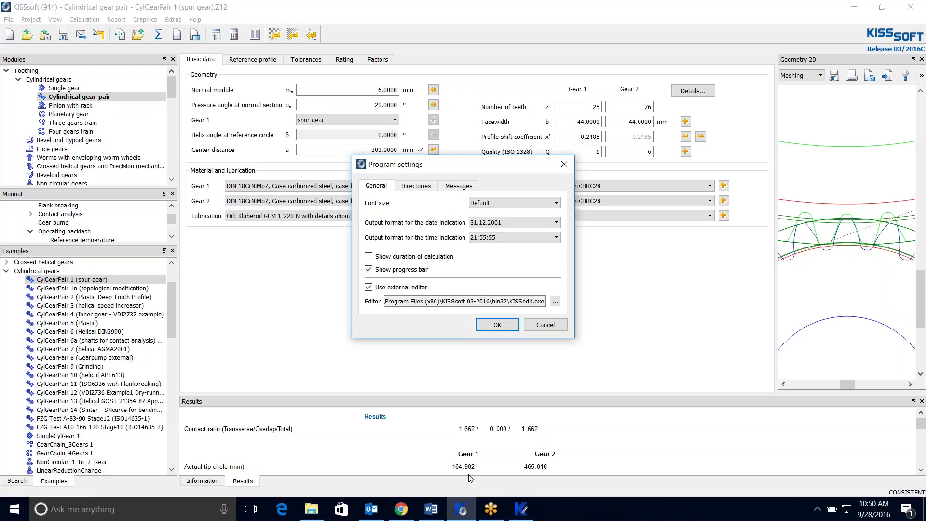
pyautogui.moveTo(530, 516)
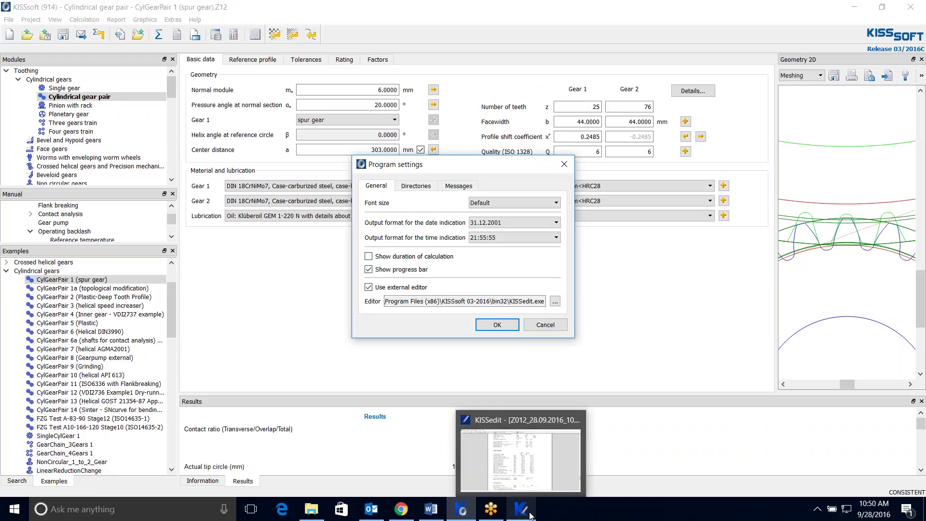
pyautogui.press('Return')
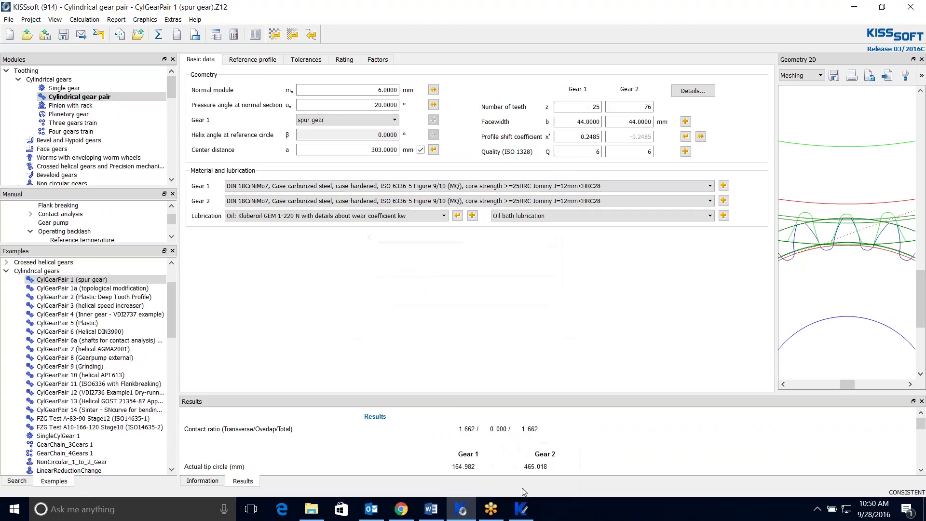
# Step: Inspect Gear 1's single pitch and single flank composite grades in section 7, then close KISSedit
pyautogui.click(523, 511)
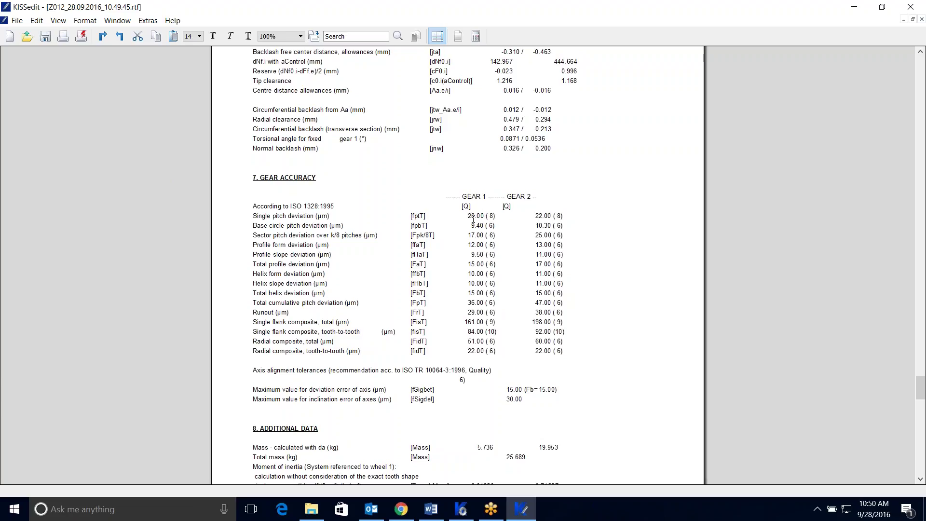
pyautogui.doubleClick(490, 215)
pyautogui.click(489, 331)
pyautogui.doubleClick(492, 322)
pyautogui.click(612, 363)
pyautogui.scroll(-3, 494, 217)
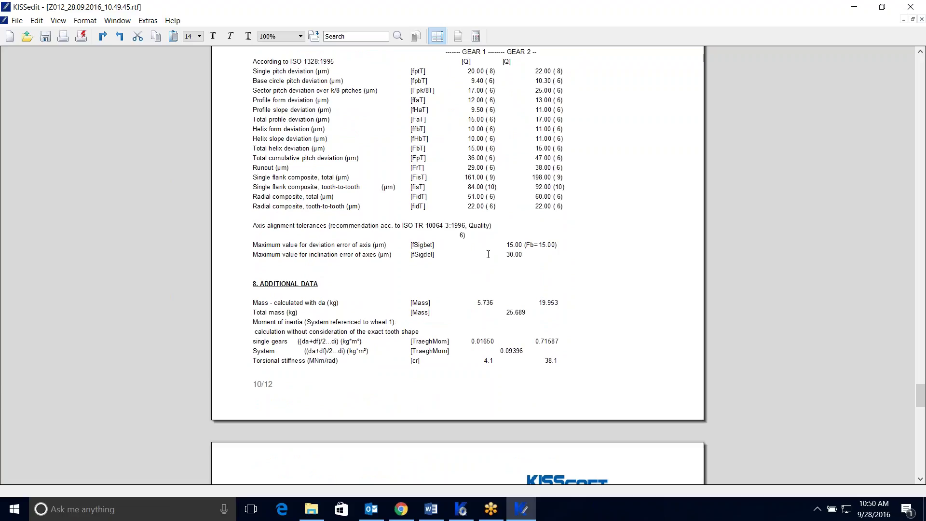
pyautogui.scroll(2, 489, 255)
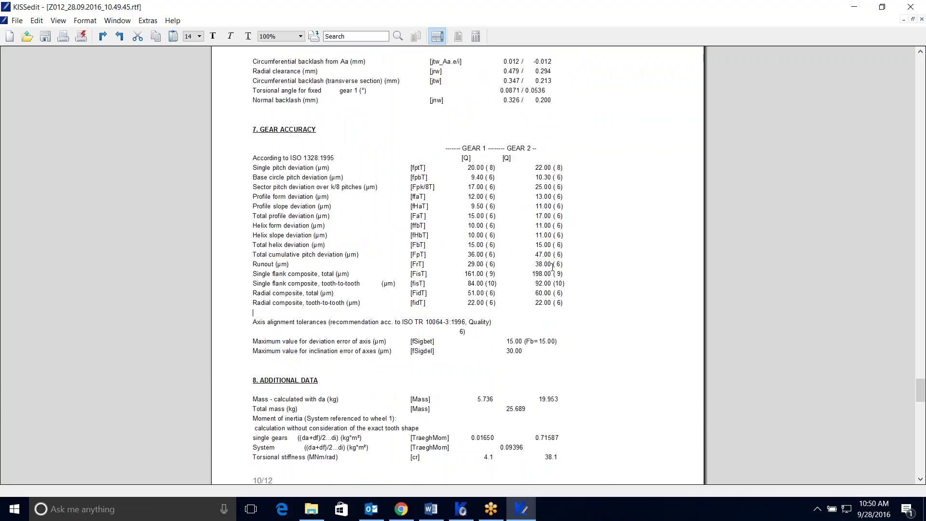
pyautogui.scroll(4, 545, 274)
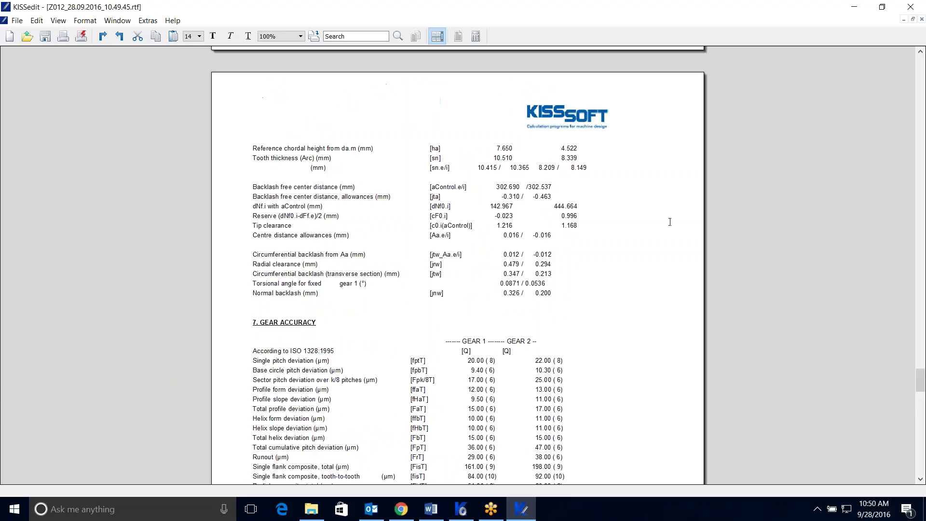
pyautogui.click(917, 10)
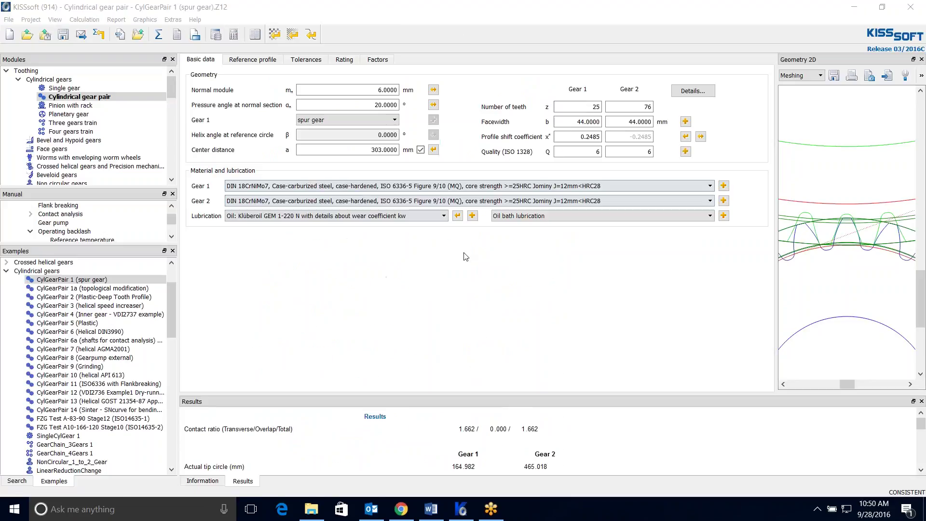
# Step: Reconfirm the individual deviations from the predefined quality and accept the deviation warning
pyautogui.click(686, 153)
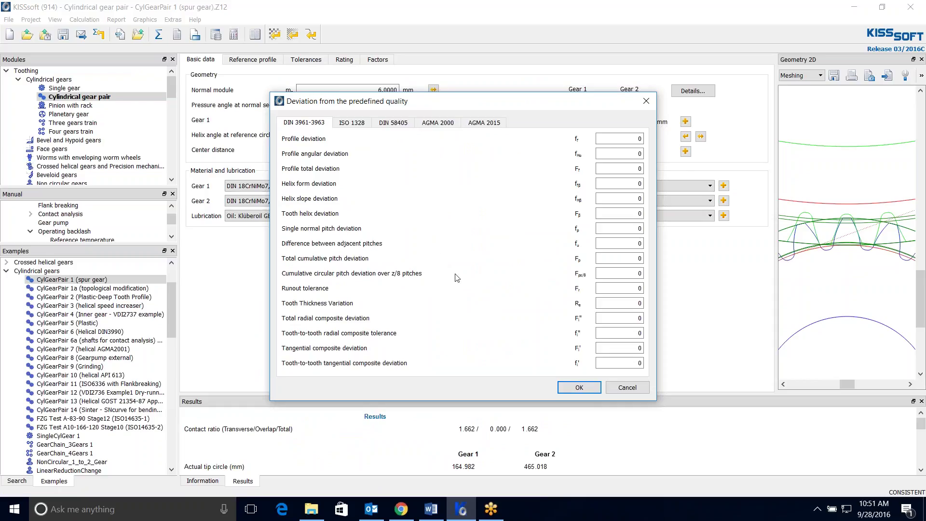
pyautogui.click(581, 388)
pyautogui.click(530, 277)
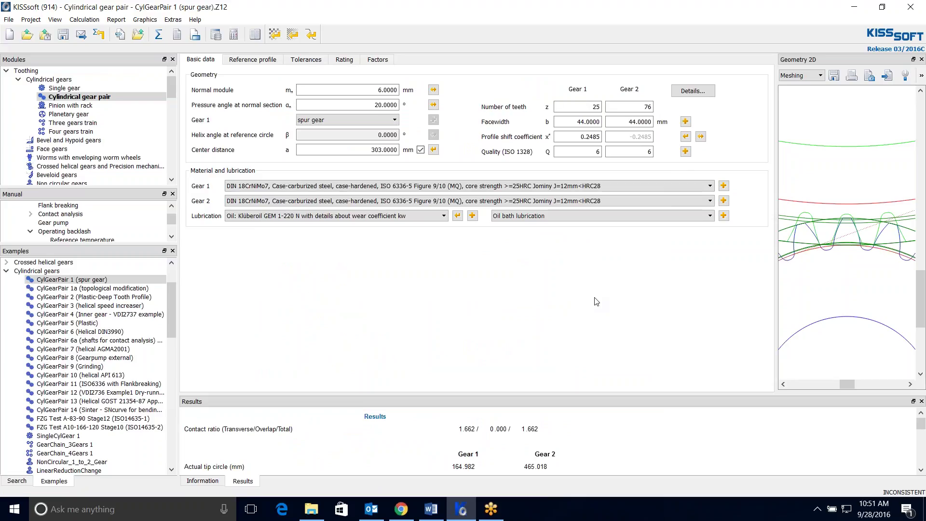
pyautogui.click(116, 20)
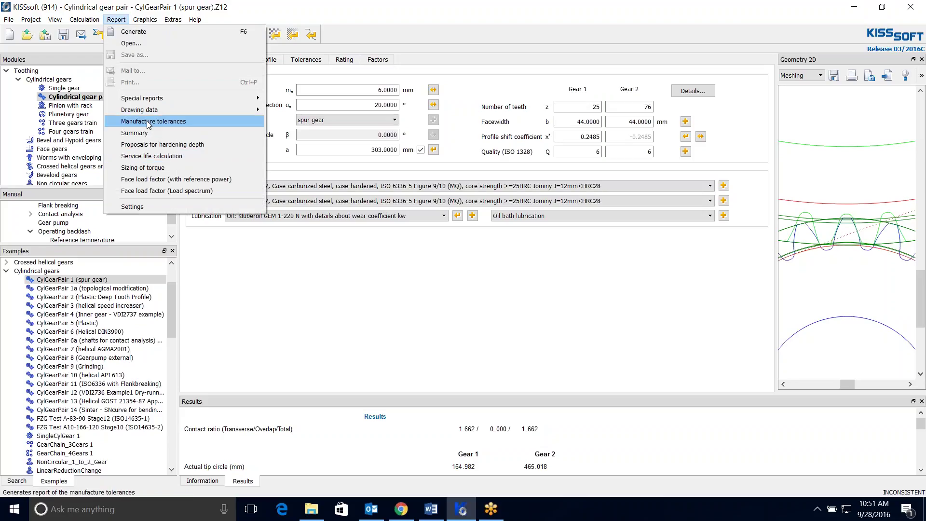
# Step: Generate the manufacture tolerances report and move the KISSedit window lower and left
pyautogui.click(149, 123)
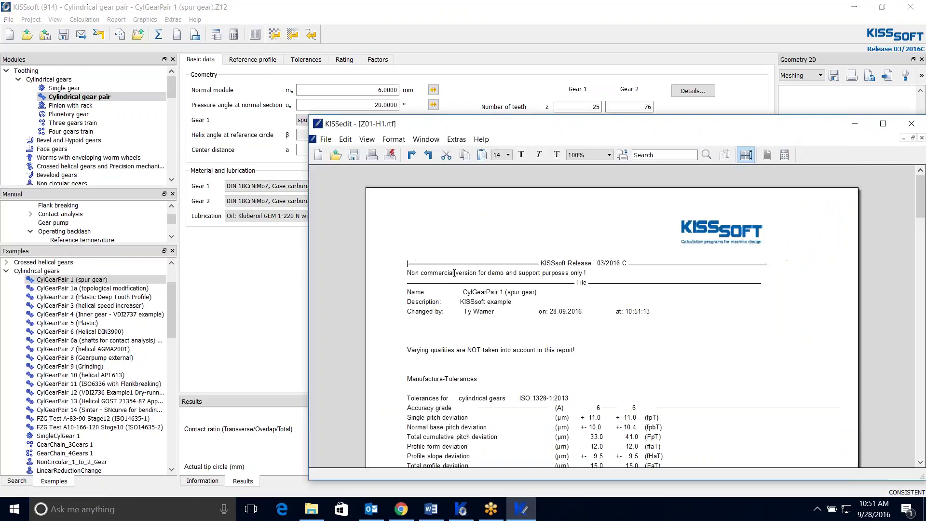
pyautogui.scroll(-7, 454, 273)
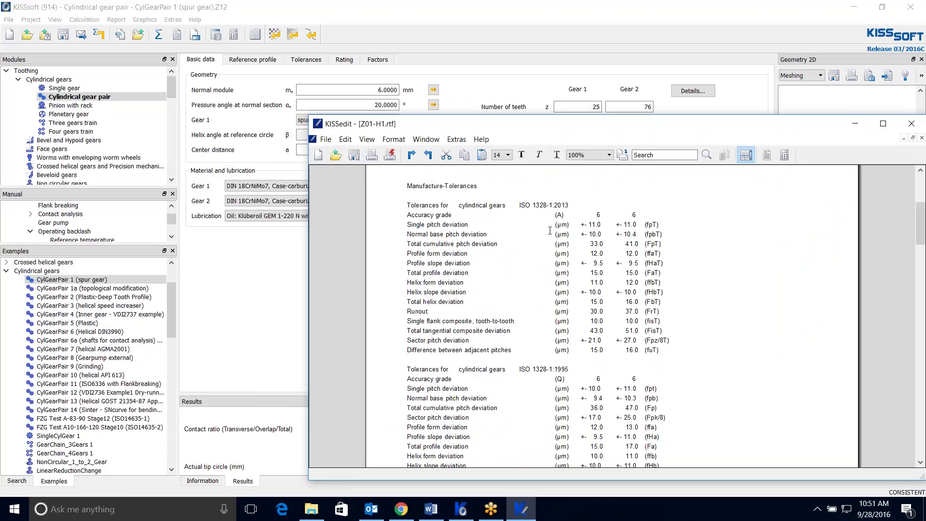
pyautogui.moveTo(619, 130); pyautogui.dragTo(554, 172)
pyautogui.scroll(-5, 715, 363)
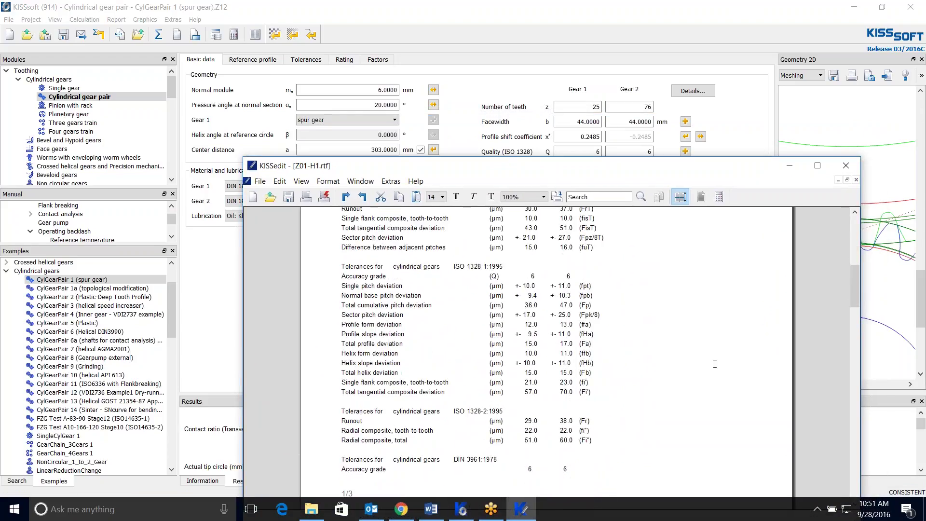
pyautogui.scroll(-5, 715, 363)
# Step: Read the tolerances report down to End of Report, then close it
pyautogui.scroll(4, 715, 363)
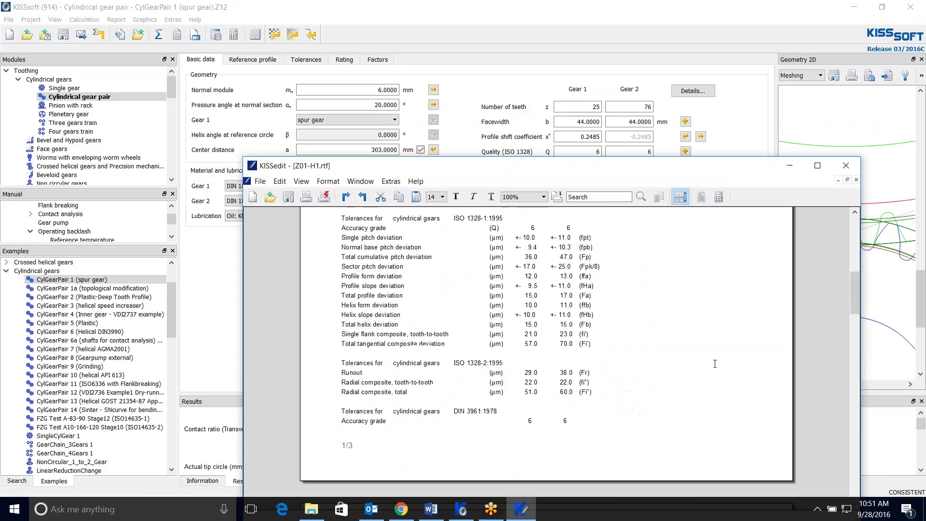
pyautogui.scroll(-6, 715, 363)
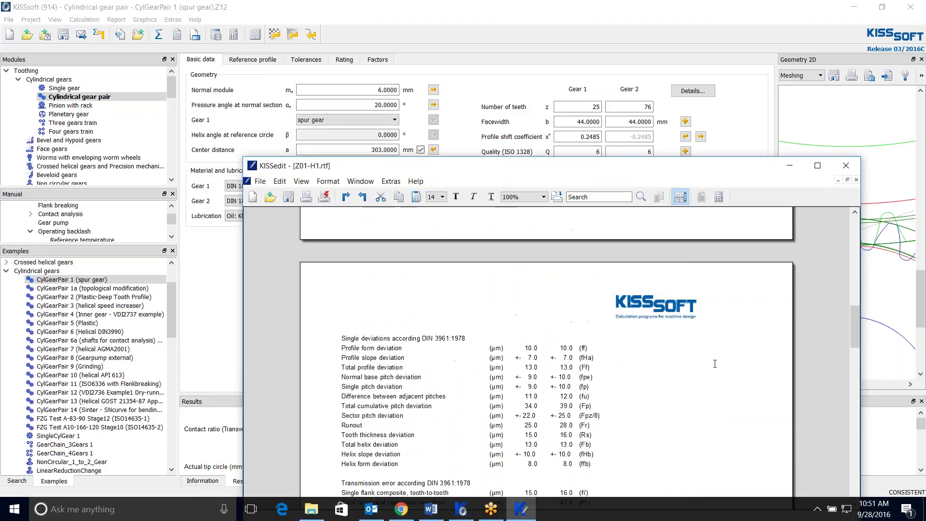
pyautogui.scroll(-3, 715, 363)
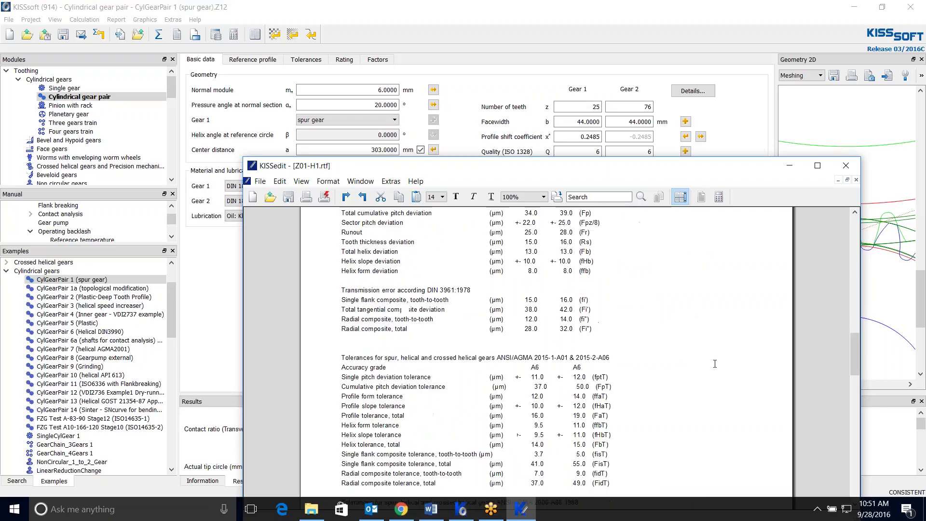
pyautogui.scroll(-12, 653, 367)
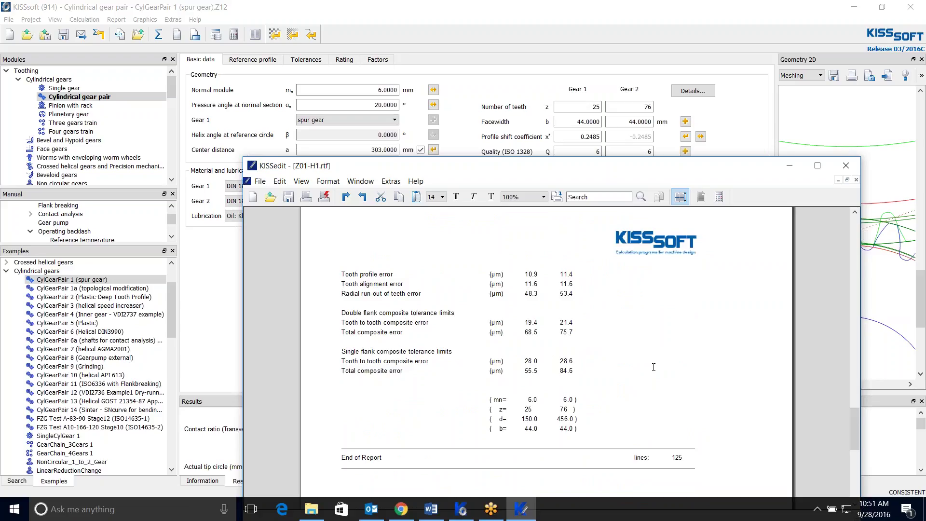
pyautogui.click(177, 35)
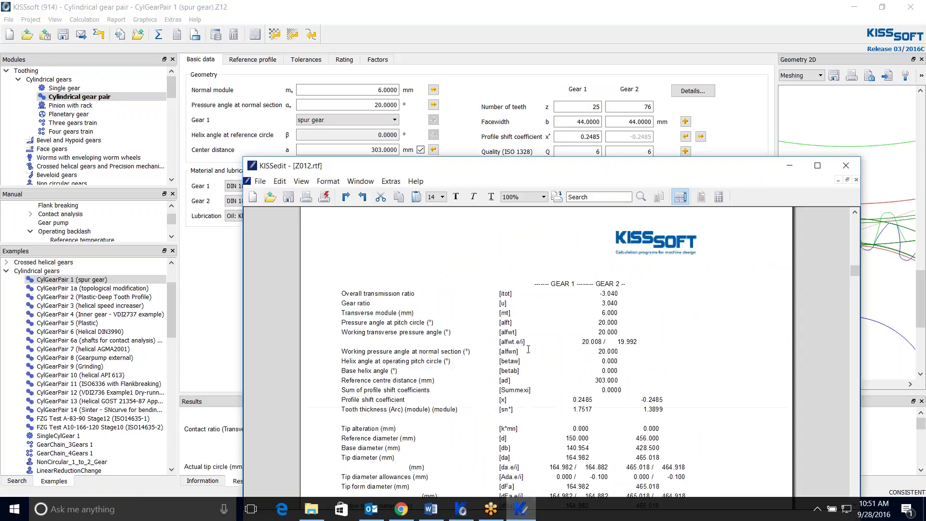
pyautogui.click(846, 166)
# Step: Regenerate the gear pair calculation report full screen and scroll to 7. Gear Accuracy
pyautogui.click(178, 35)
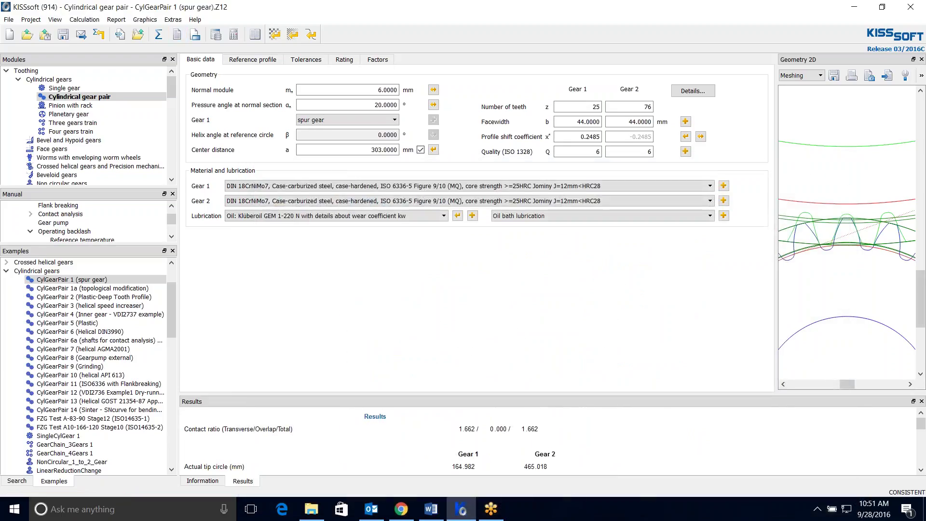
pyautogui.doubleClick(547, 128)
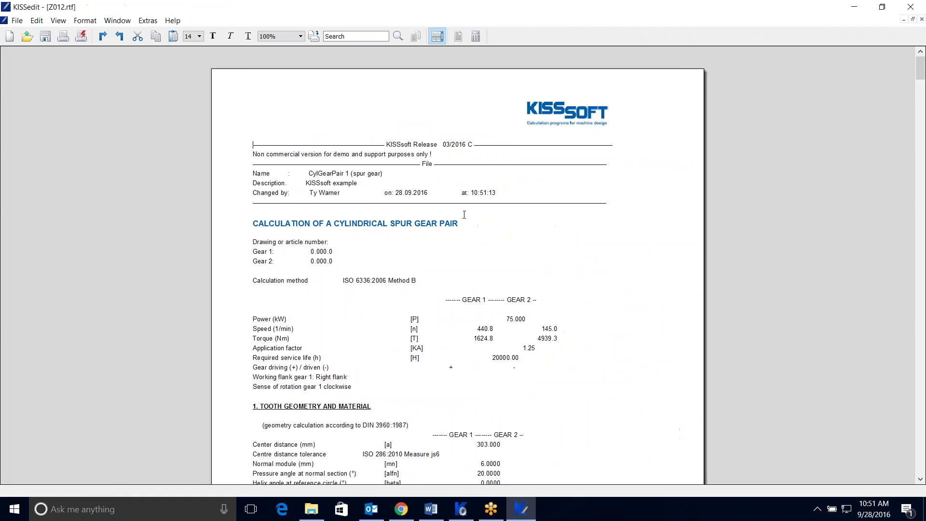
pyautogui.scroll(-20, 461, 238)
pyautogui.scroll(-20, 462, 237)
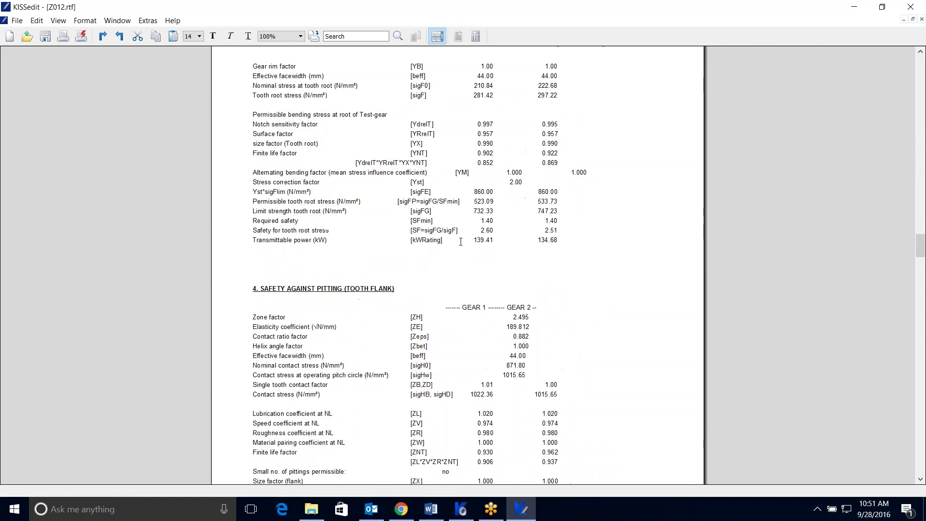
pyautogui.scroll(-20, 461, 241)
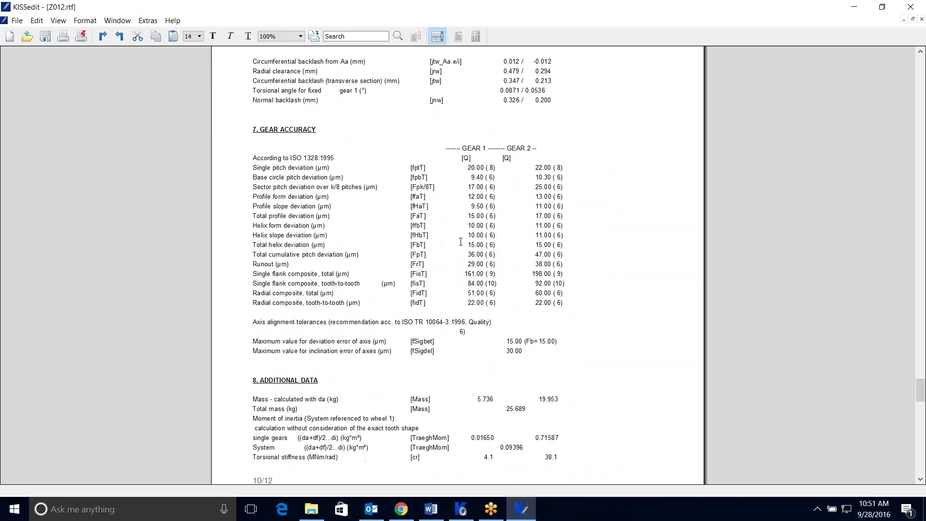
pyautogui.scroll(7, 477, 226)
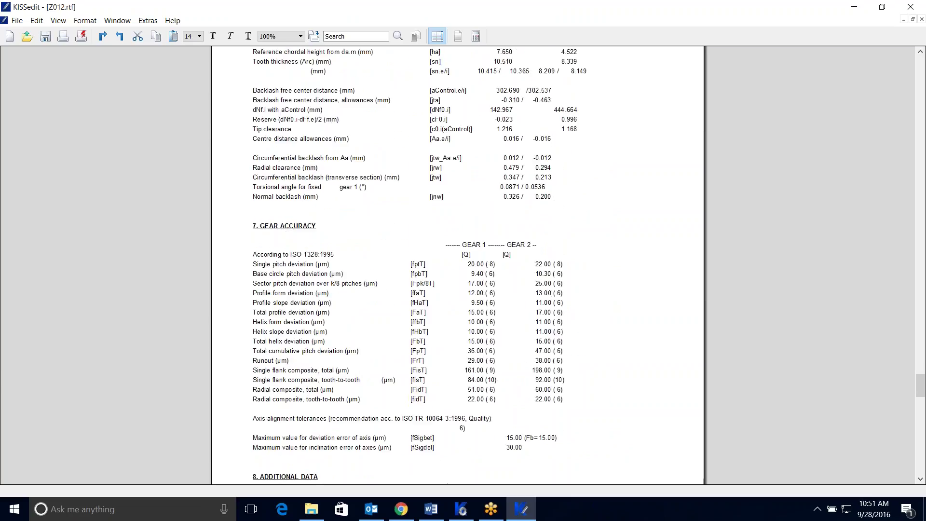
pyautogui.scroll(-2, 478, 226)
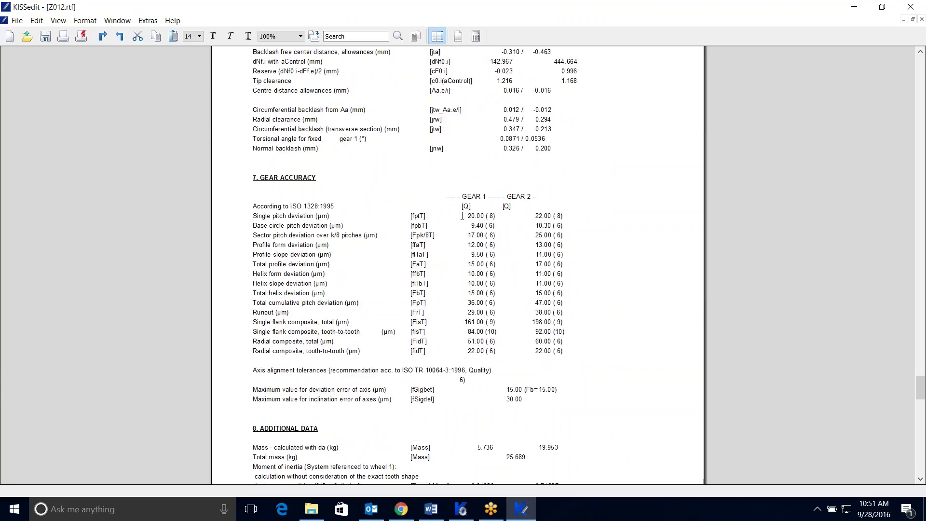
# Step: Highlight Gear 1's single pitch deviation value and symbol fptT, then return to the top
pyautogui.moveTo(462, 215); pyautogui.dragTo(491, 215)
pyautogui.click(490, 216)
pyautogui.moveTo(413, 217); pyautogui.dragTo(428, 219)
pyautogui.click(613, 245)
pyautogui.moveTo(921, 388); pyautogui.dragTo(897, 90)
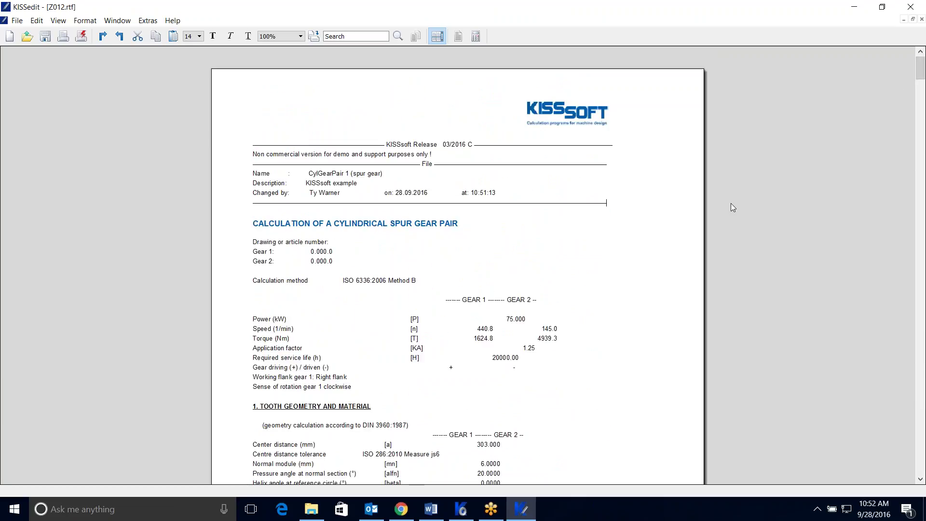